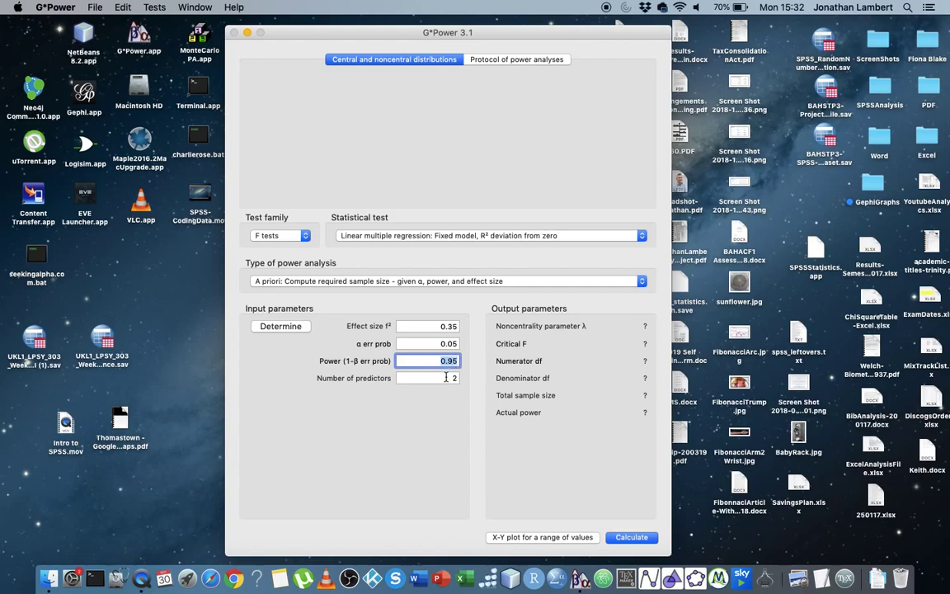
# - Select the Number of predictors value of 2 in the a priori multiple regression setup
pyautogui.click(448, 378)
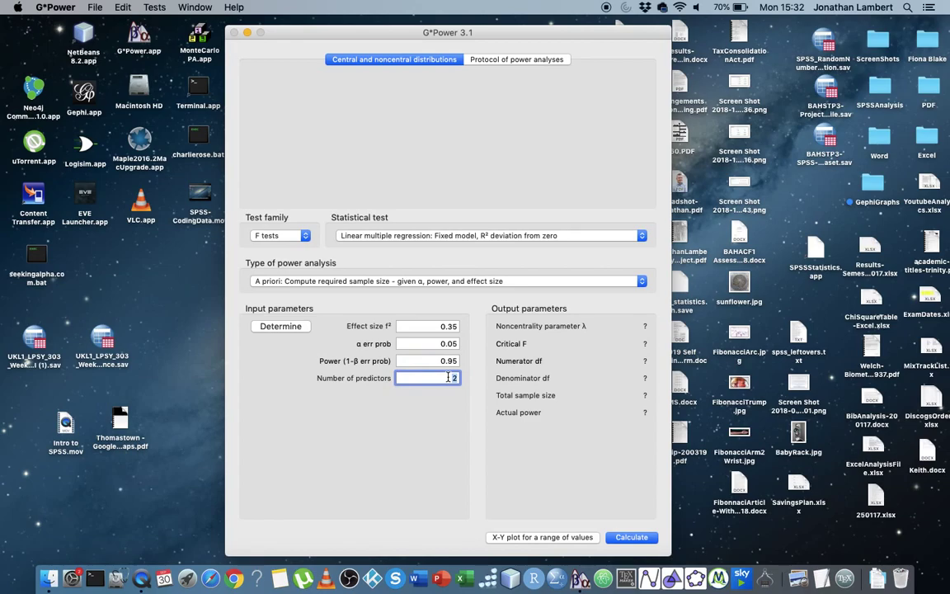
# - Calculate the sample size for 2 predictors (total 48), then highlight α 0.05 and power 0.95
pyautogui.click(640, 538)
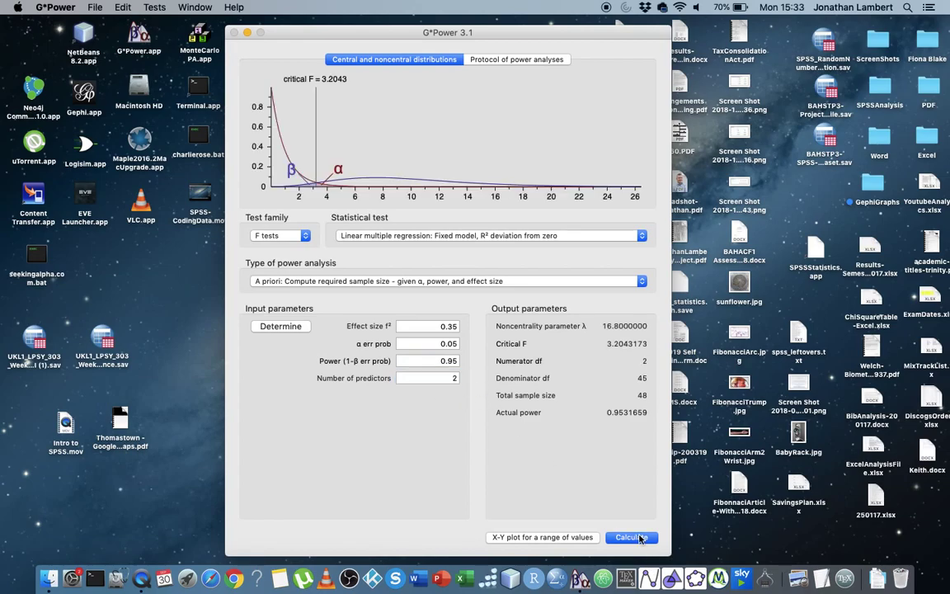
pyautogui.doubleClick(442, 344)
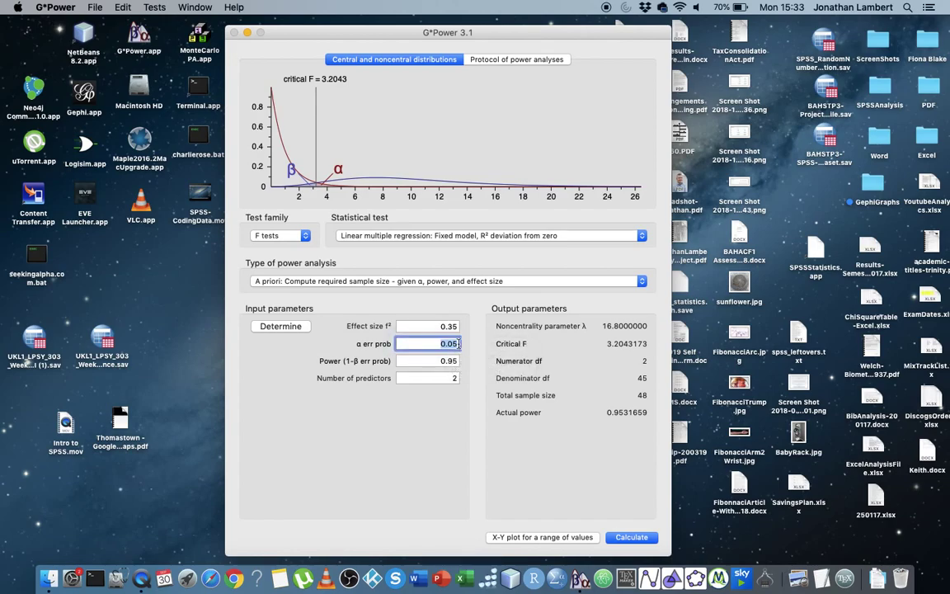
pyautogui.doubleClick(451, 361)
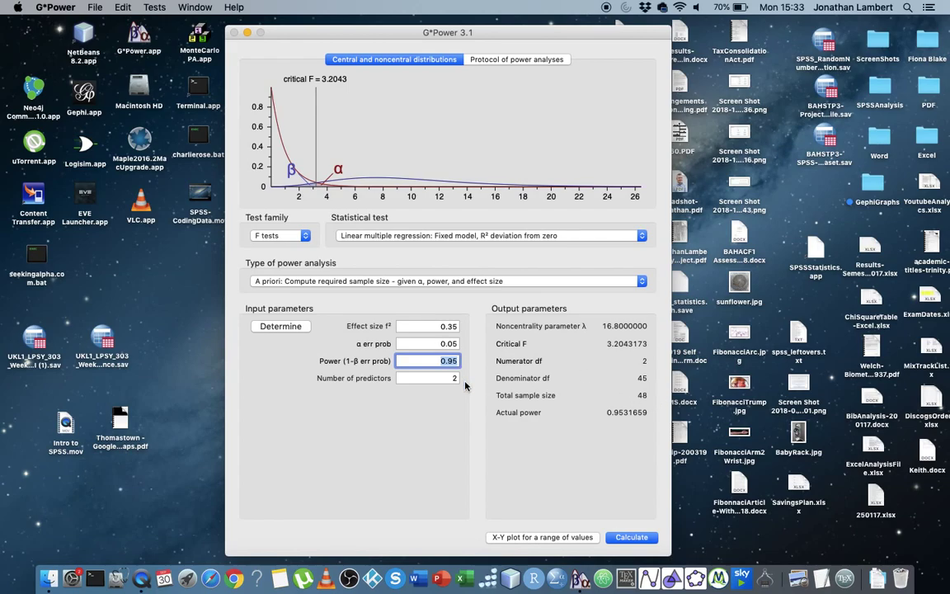
# - Change the number of predictors to 3 and recalculate, giving a total sample size of 54
pyautogui.click(452, 378)
pyautogui.write('2')
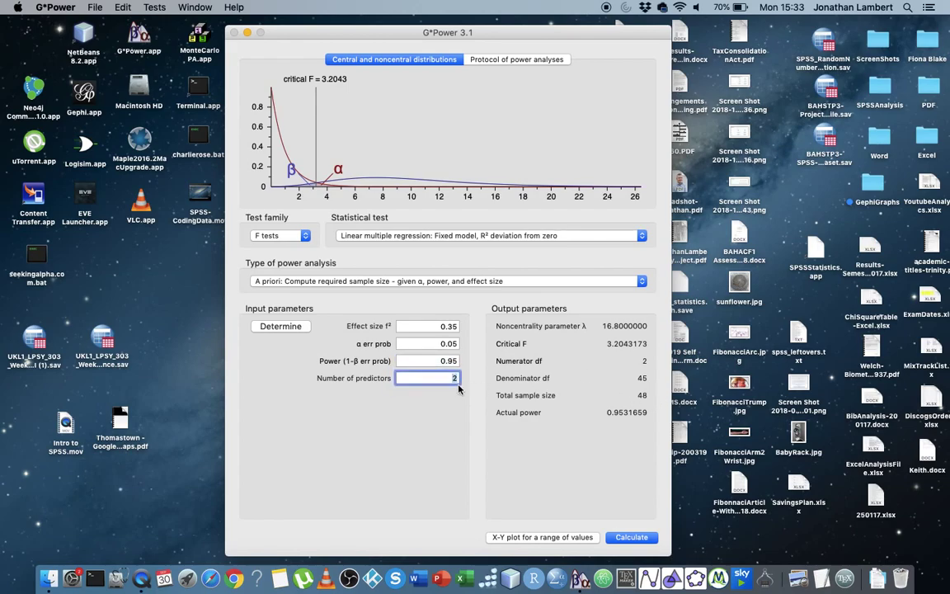
pyautogui.write('3')
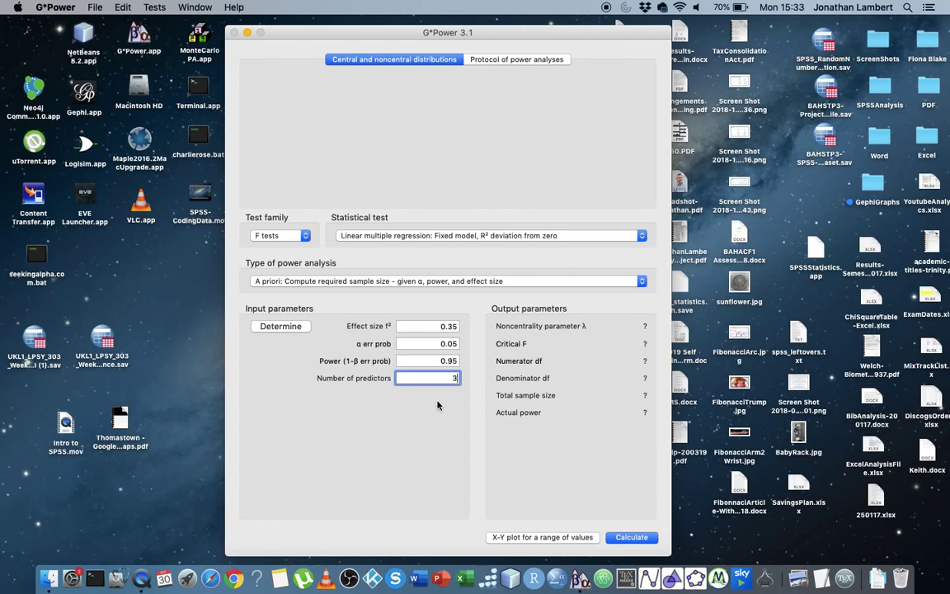
pyautogui.click(632, 537)
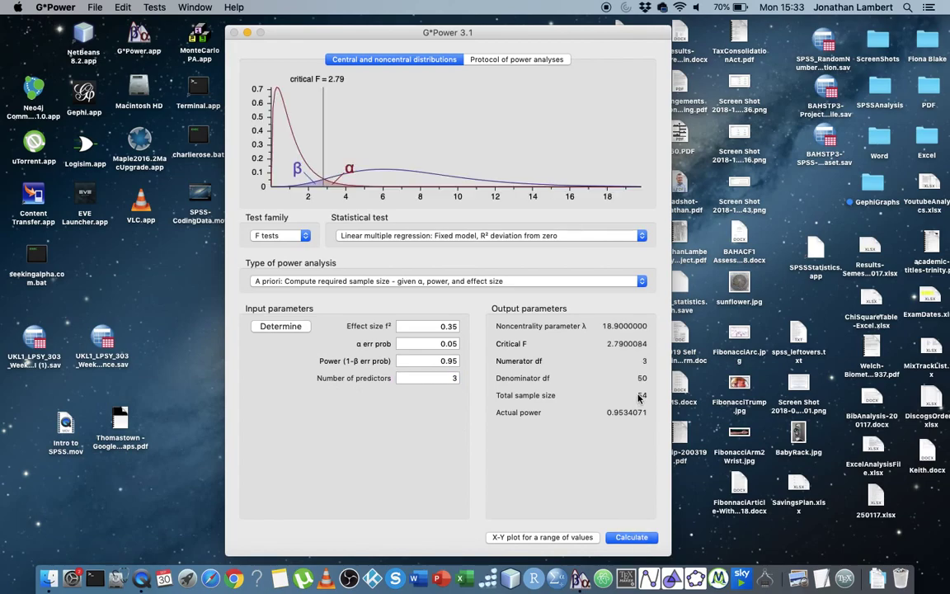
# - Recalculate with 2 predictors, then with 3 again, to compare totals of 48 and 54
pyautogui.click(446, 379)
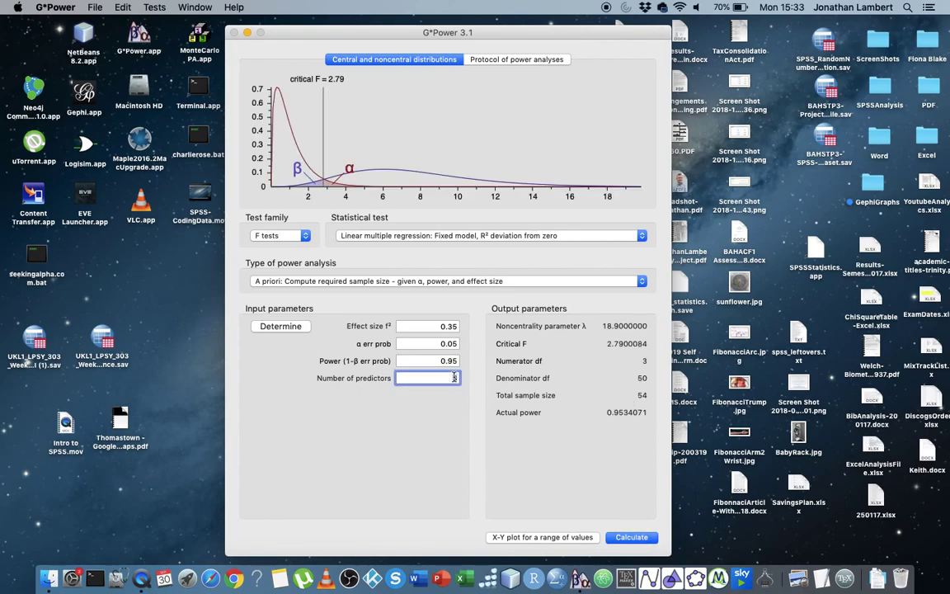
pyautogui.write('2')
pyautogui.click(647, 535)
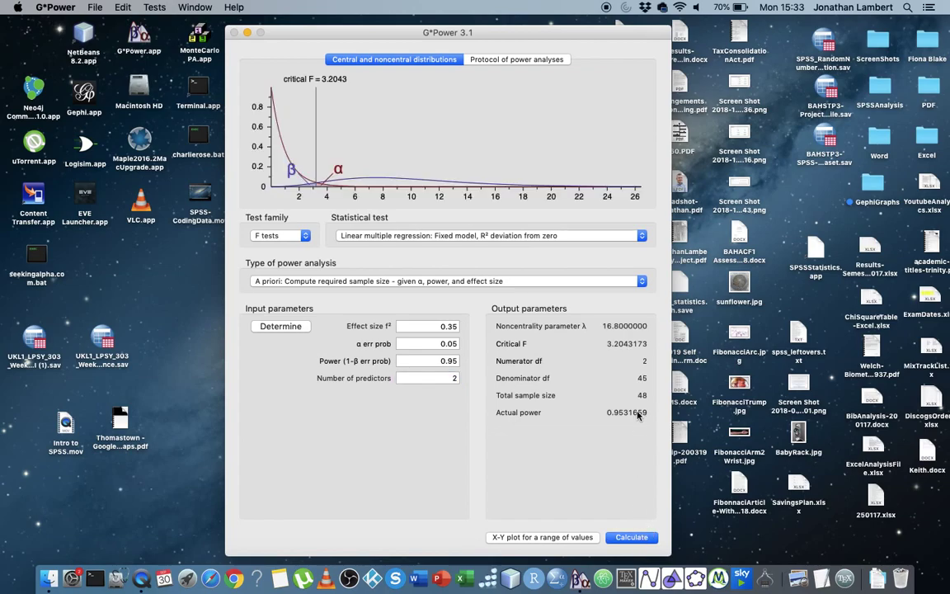
pyautogui.click(455, 378)
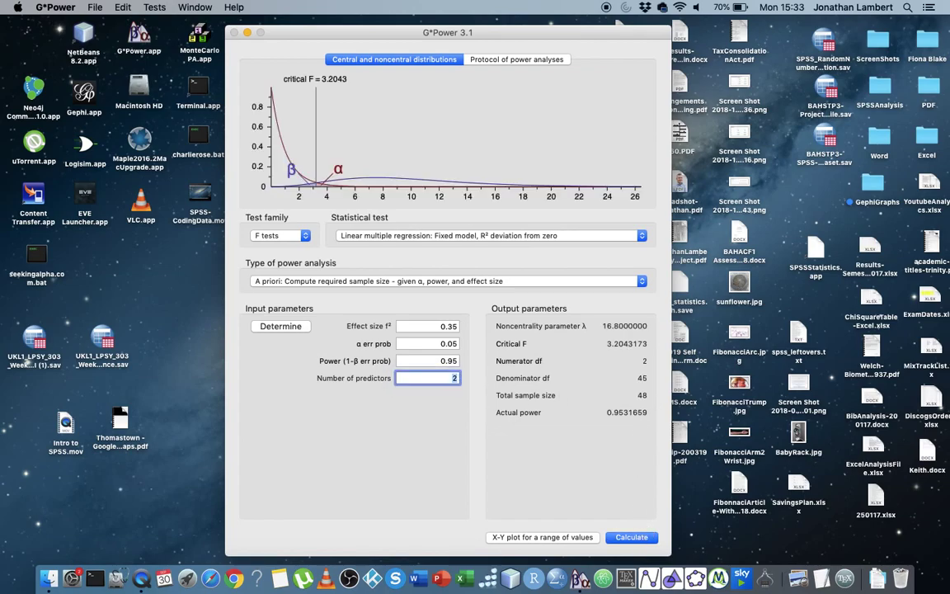
pyautogui.write('3')
pyautogui.click(636, 537)
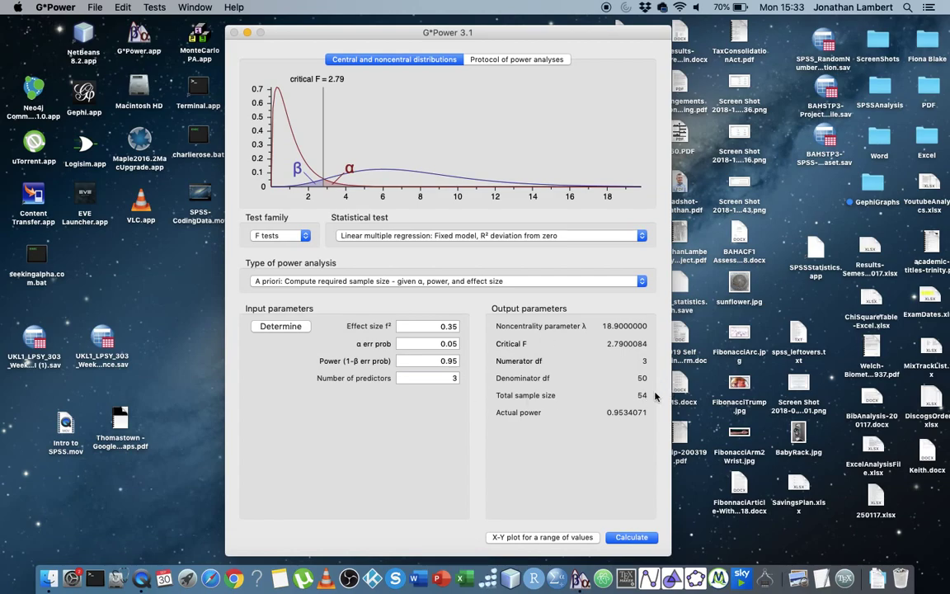
# - Recalculate with 4 predictors for a total of 59, then highlight the effect size f² 0.35
pyautogui.click(449, 378)
pyautogui.write('4')
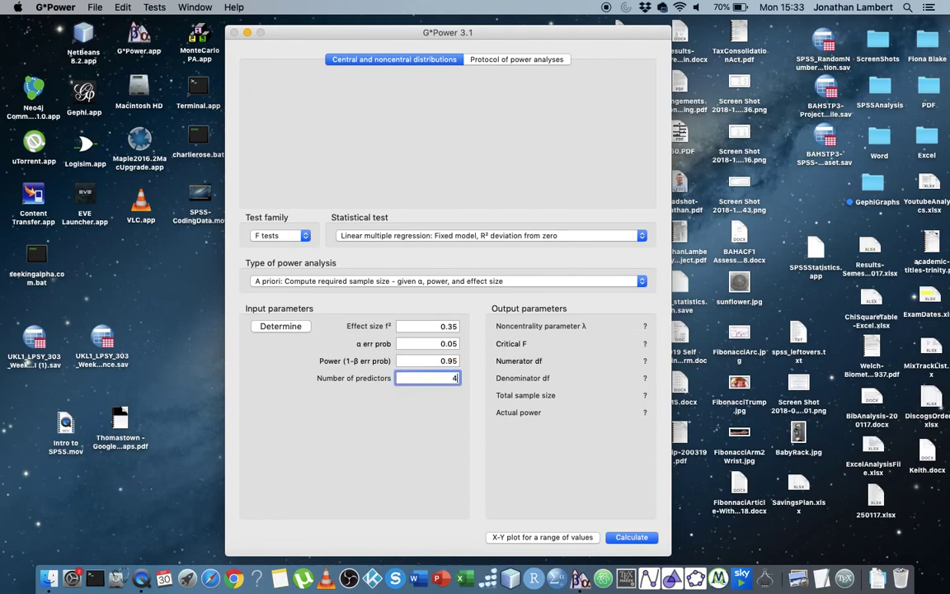
pyautogui.click(627, 538)
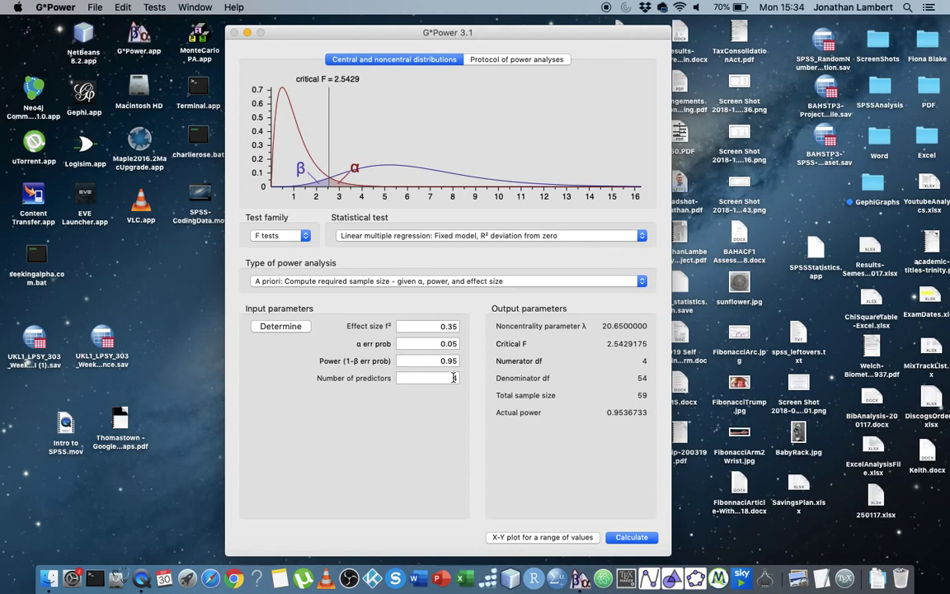
pyautogui.doubleClick(447, 327)
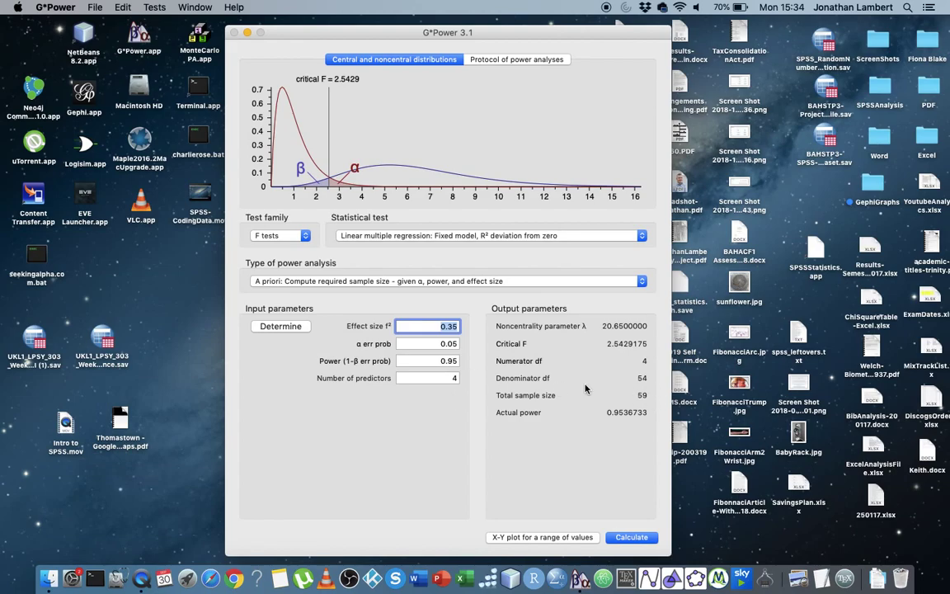
# - Recalculate with 5 predictors, requiring a total sample size of 63
pyautogui.click(454, 377)
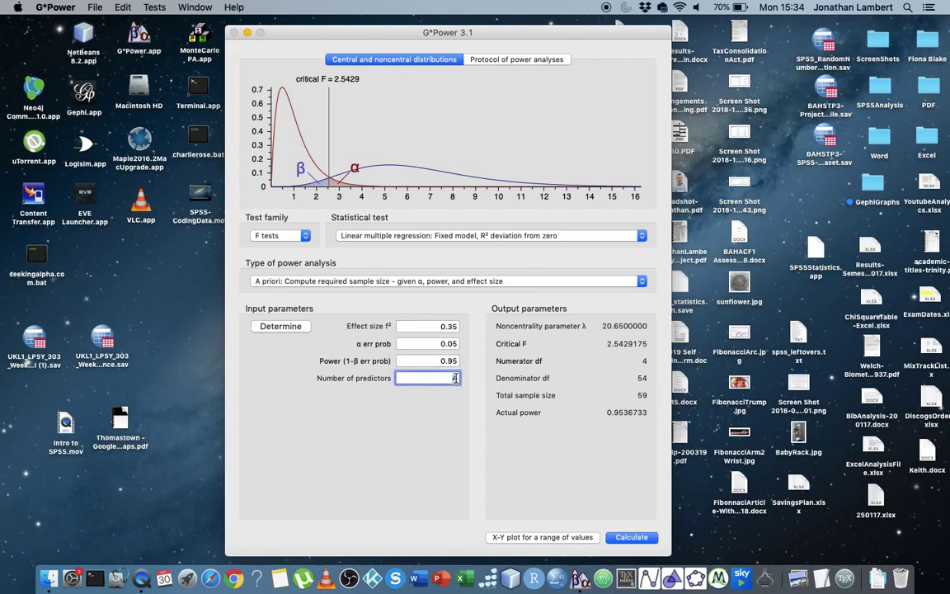
pyautogui.write('5')
pyautogui.click(634, 536)
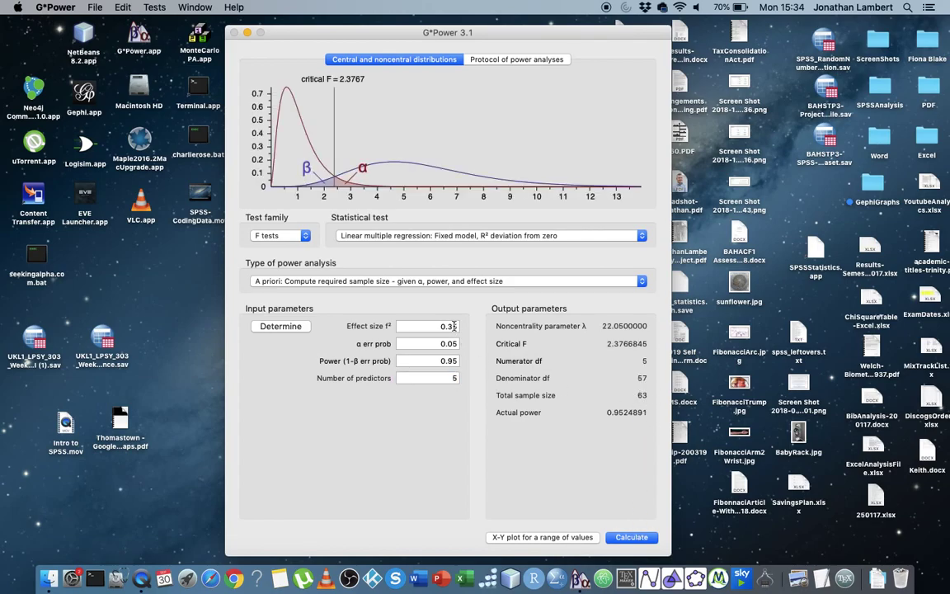
# - Highlight the effect size f² 0.35 and the α error probability 0.05 values
pyautogui.doubleClick(454, 327)
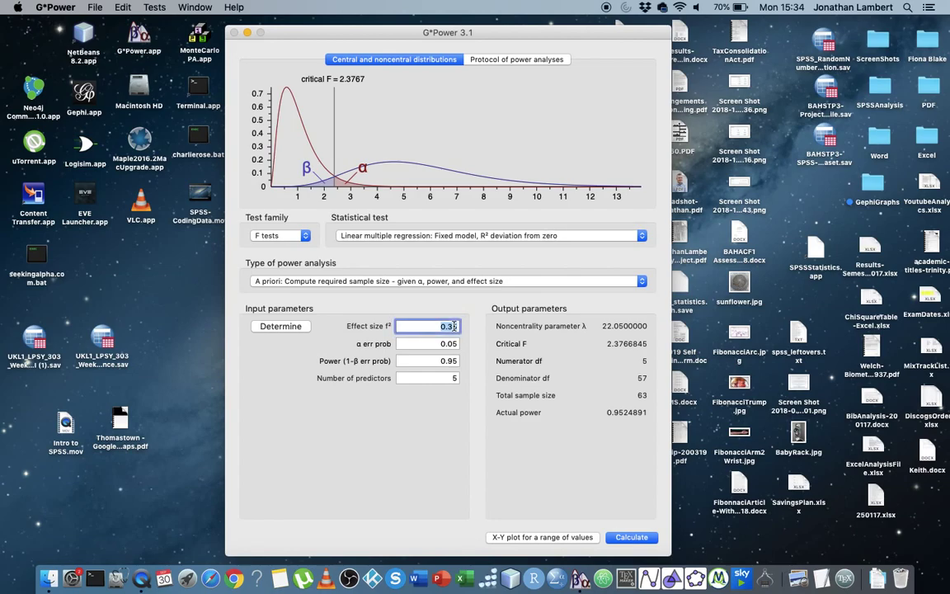
pyautogui.click(421, 326)
pyautogui.doubleClick(442, 343)
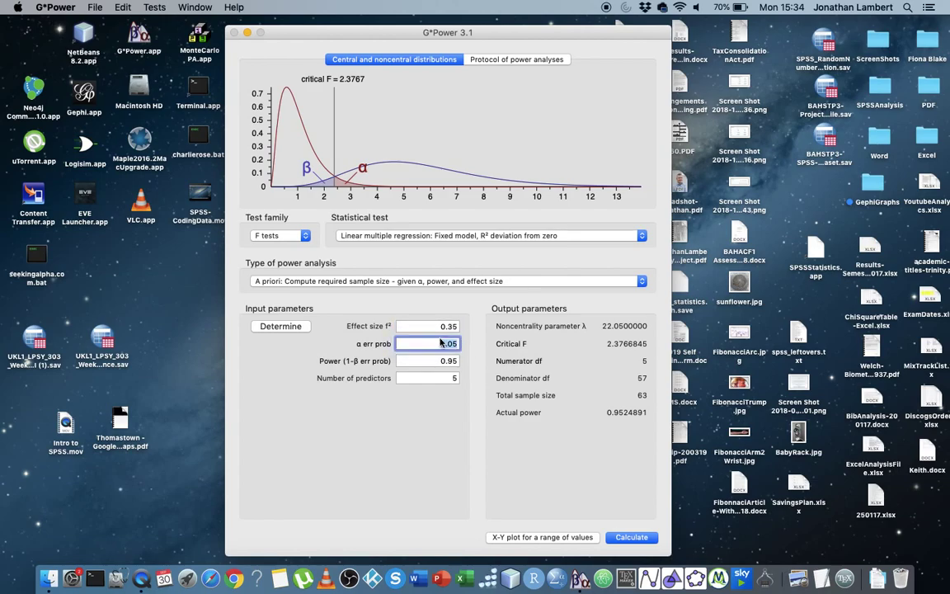
# - Replace the effect size f² with 0.15 and set the number of predictors to 2
pyautogui.moveTo(446, 326)
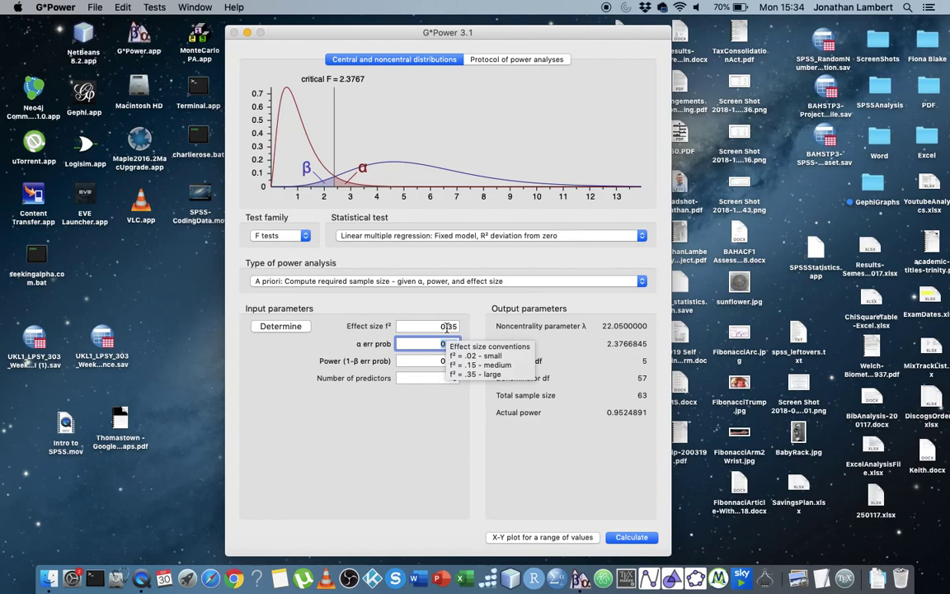
pyautogui.doubleClick(450, 326)
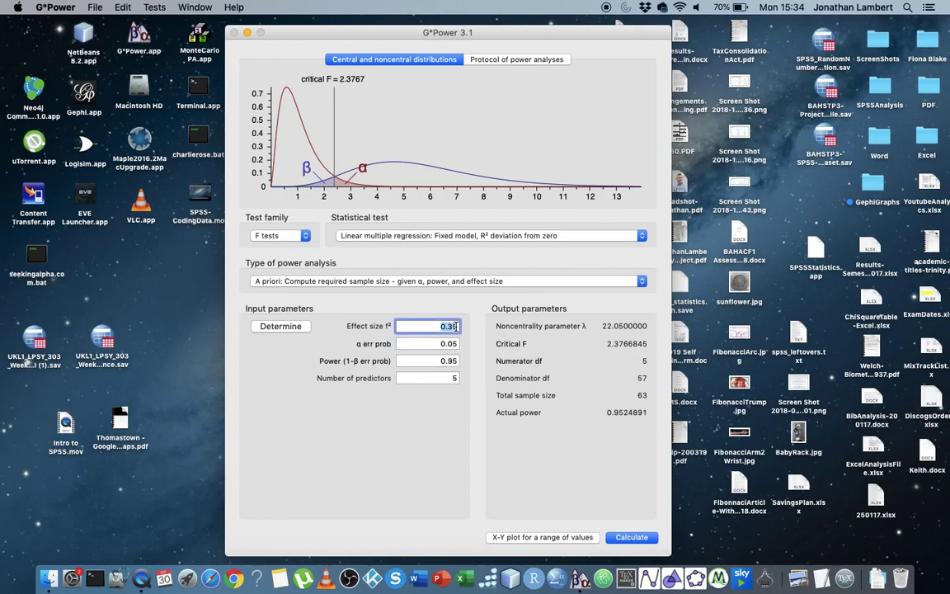
pyautogui.write('0.15')
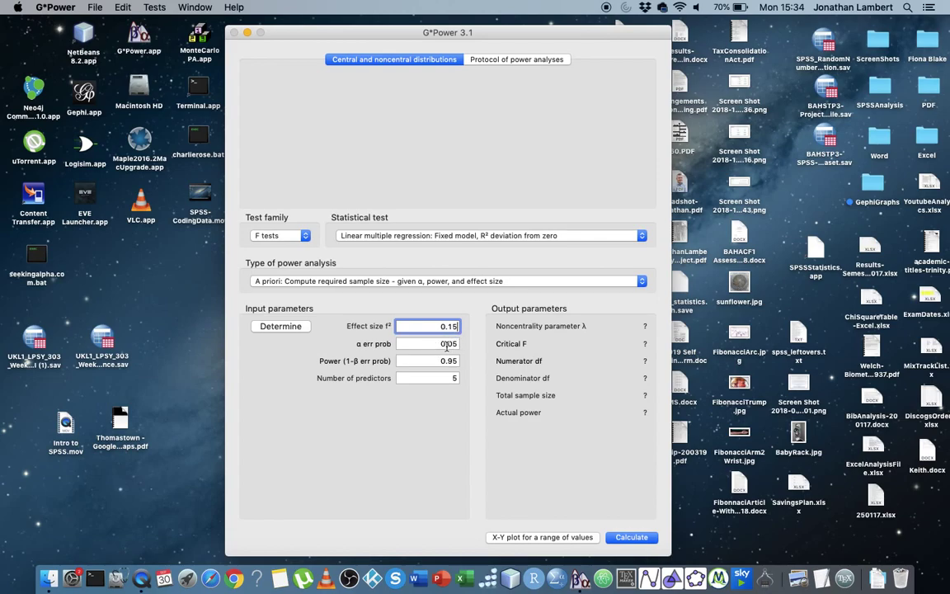
pyautogui.press('Tab')
pyautogui.press('Tab')
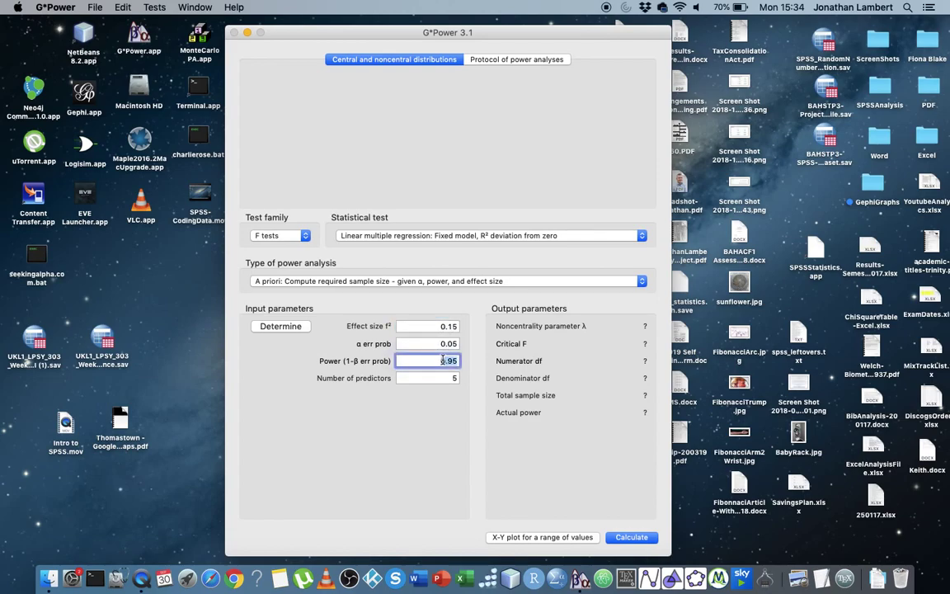
pyautogui.press('Tab')
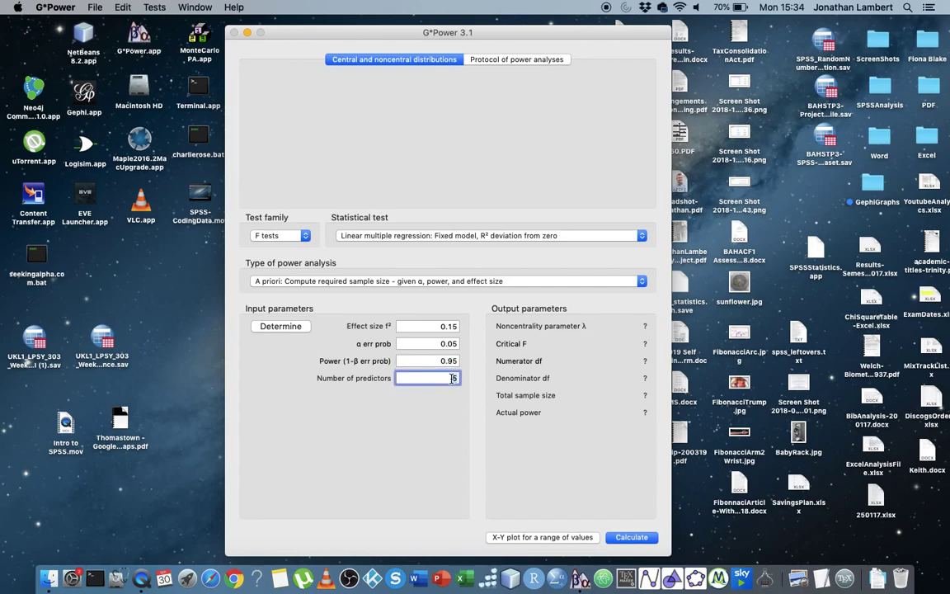
pyautogui.write('2')
# - Calculate at effect size f² 0.15 with 2 predictors, giving a total of 107
pyautogui.click(641, 536)
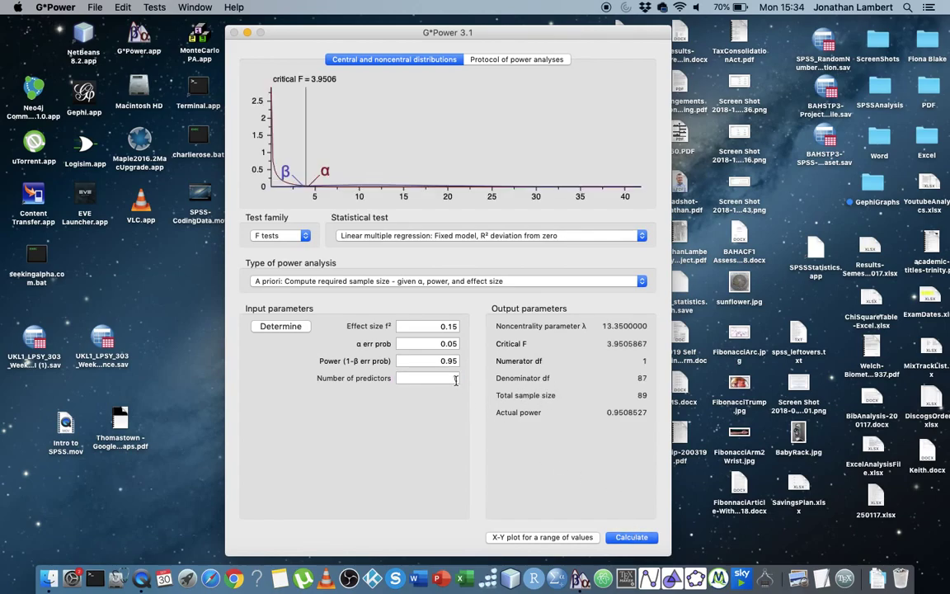
pyautogui.click(442, 326)
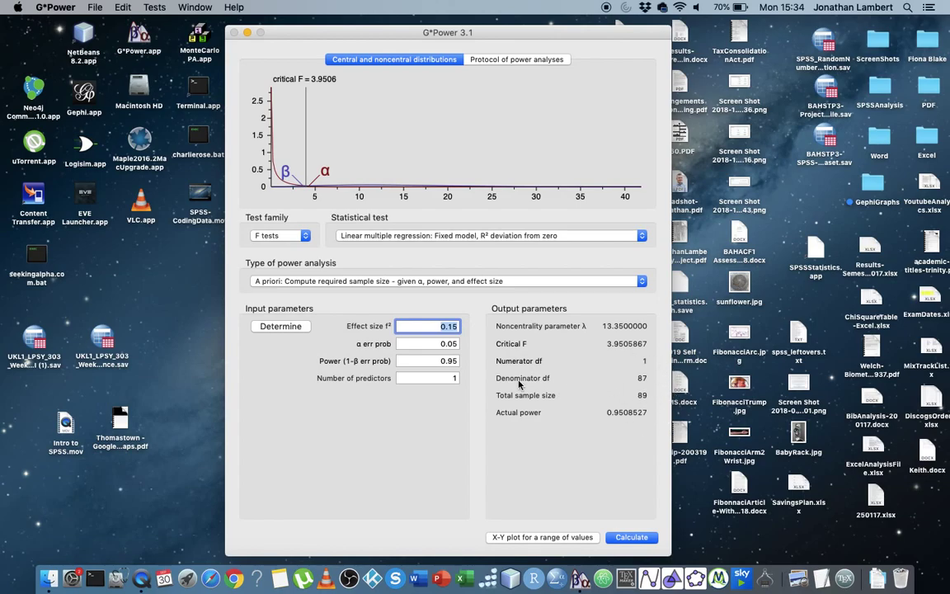
pyautogui.press('Tab')
pyautogui.press('Tab')
pyautogui.press('Tab')
pyautogui.write('2')
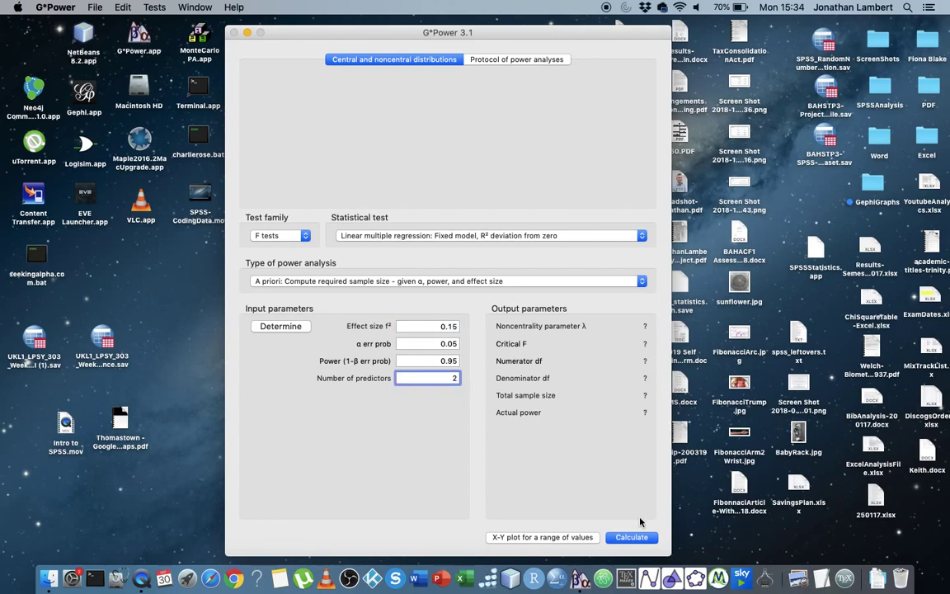
pyautogui.press('Return')
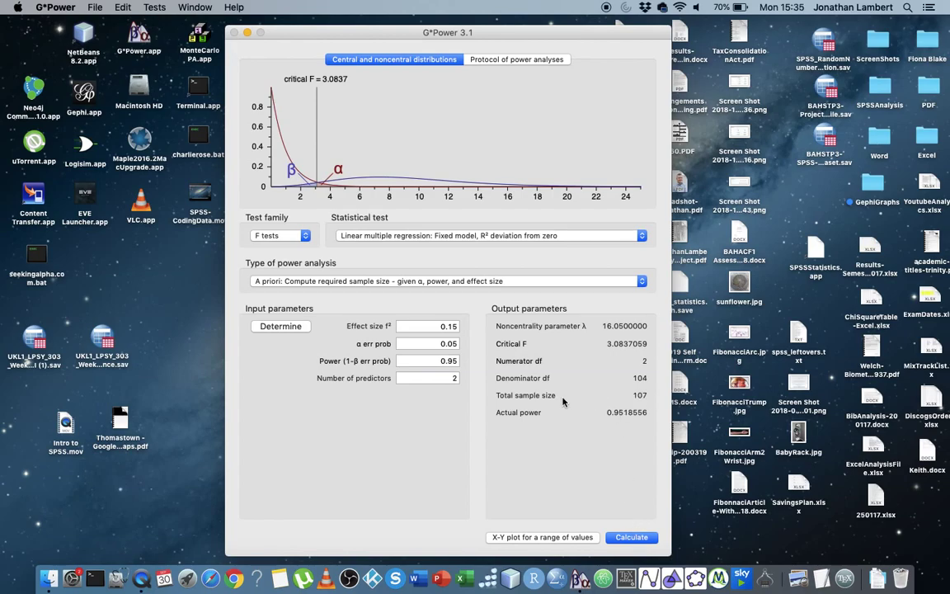
# - Recalculate with 3 and then 4 predictors (119 and 129), then clear the predictor count
pyautogui.doubleClick(449, 377)
pyautogui.write('3')
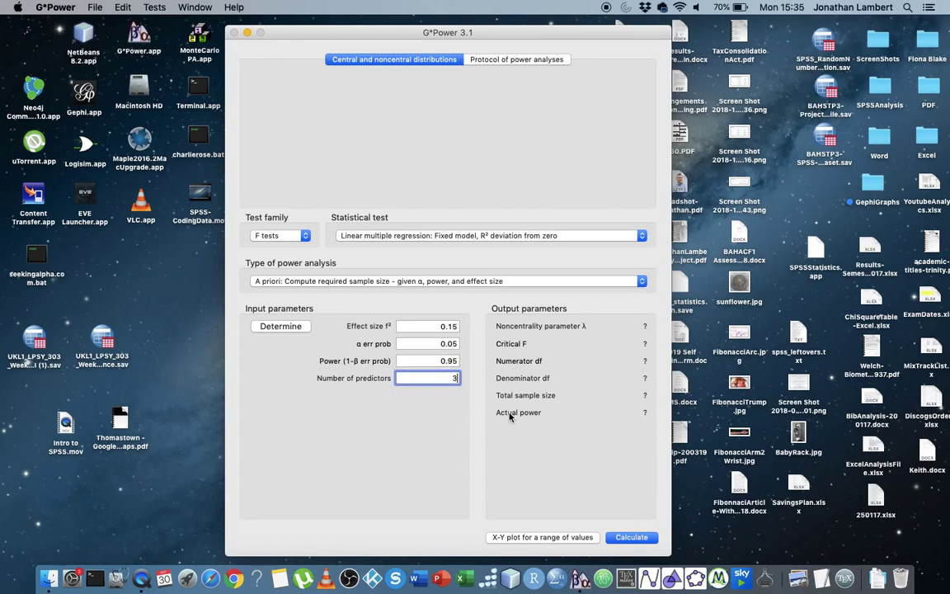
pyautogui.click(633, 537)
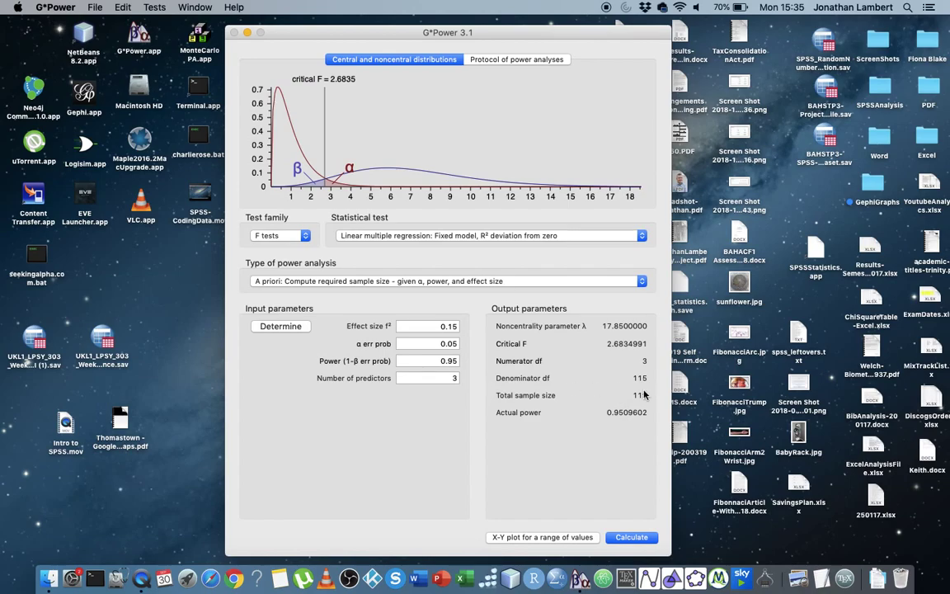
pyautogui.doubleClick(450, 377)
pyautogui.write('4')
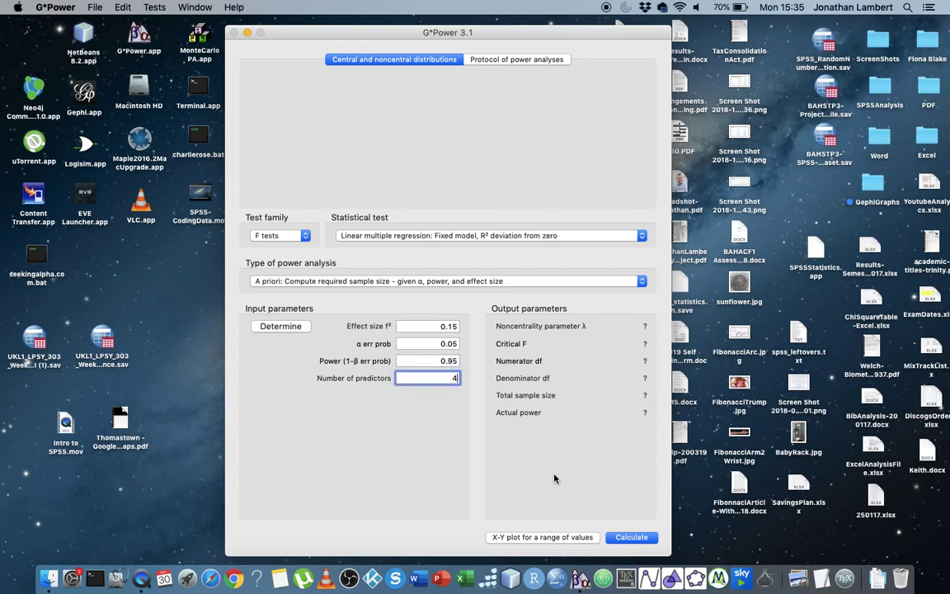
pyautogui.click(641, 537)
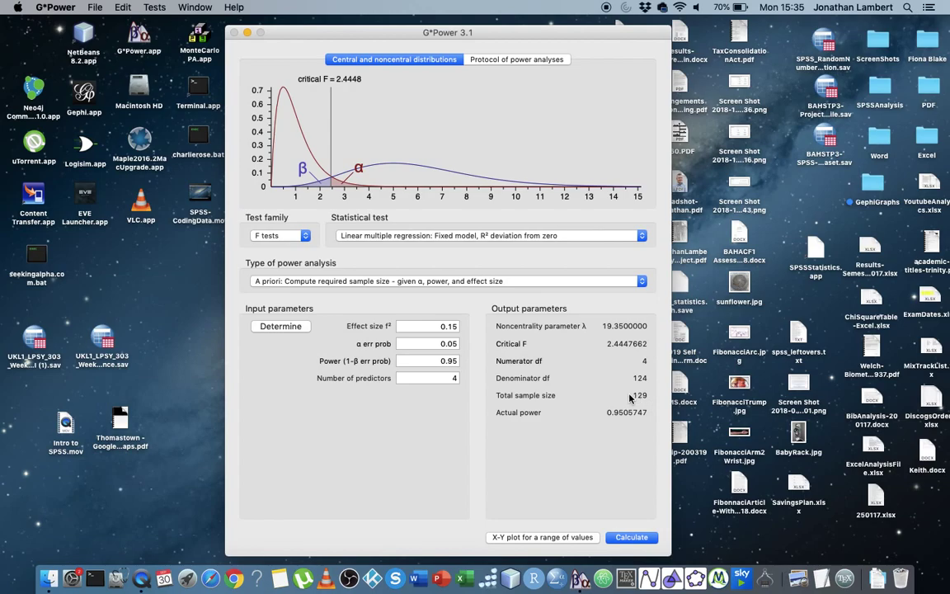
pyautogui.click(455, 378)
pyautogui.press('BackSpace')
# - Re-enter 4 predictors and set effect size f² to 0.02, requiring a total sample of 934
pyautogui.write('4')
pyautogui.doubleClick(452, 327)
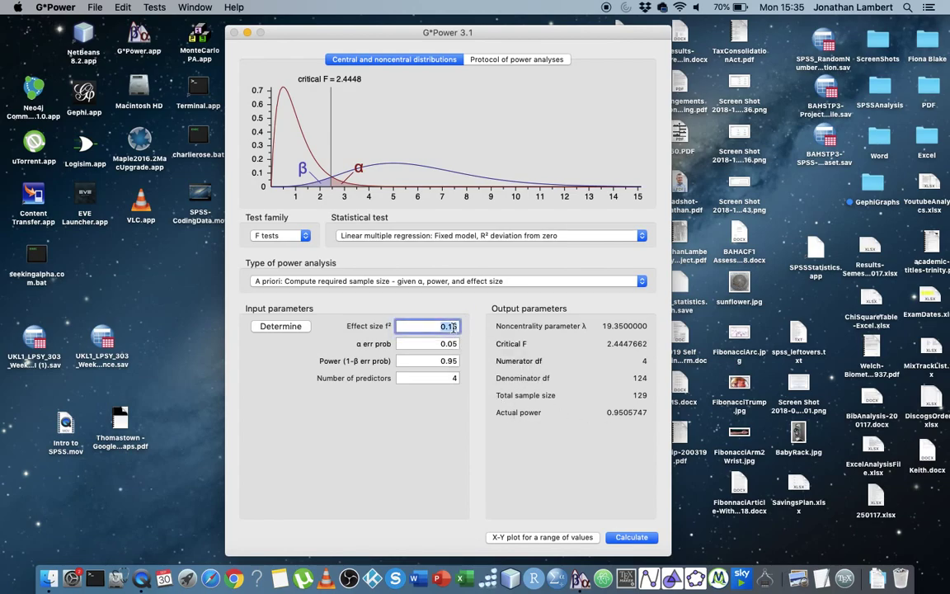
pyautogui.press('BackSpace')
pyautogui.write('0.02')
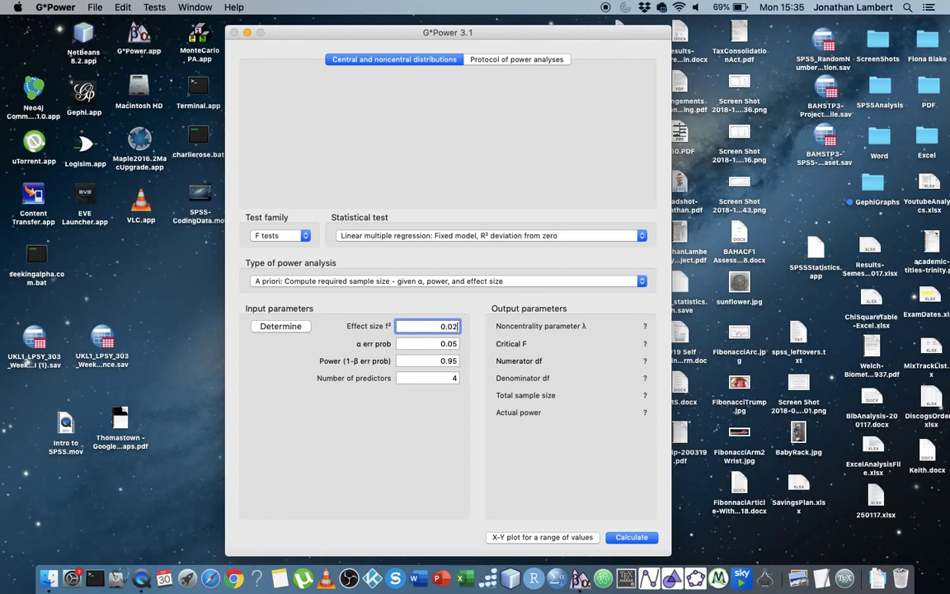
pyautogui.click(632, 537)
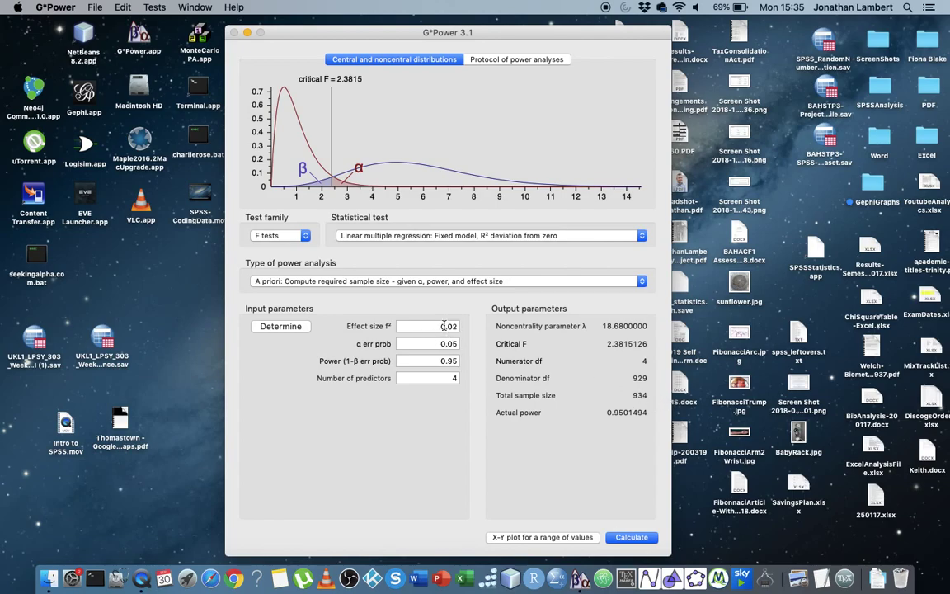
pyautogui.moveTo(444, 326)
# - Switch to the Linear multiple regression: Fixed model, R² increase test with effect size f² 0.35
pyautogui.click(643, 236)
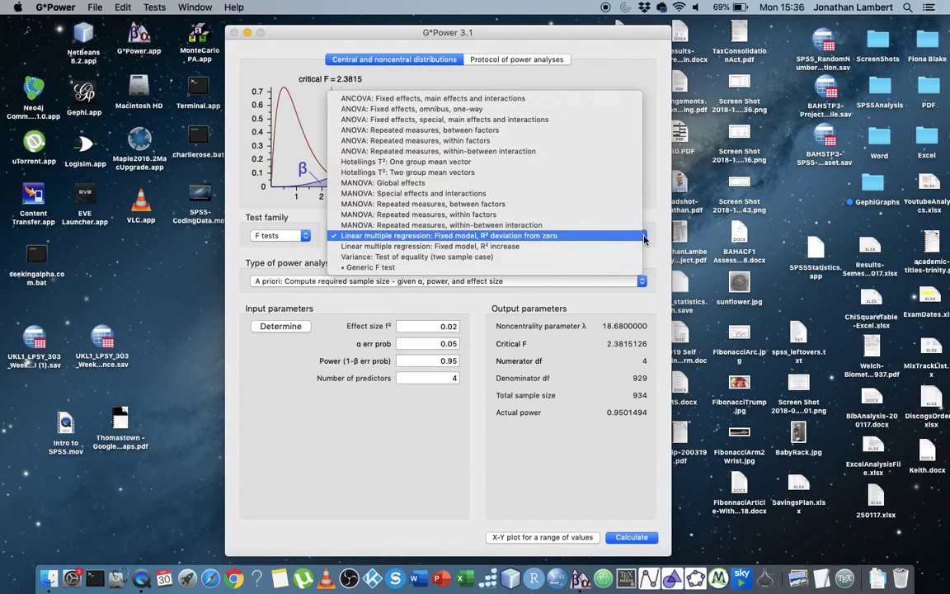
pyautogui.click(504, 247)
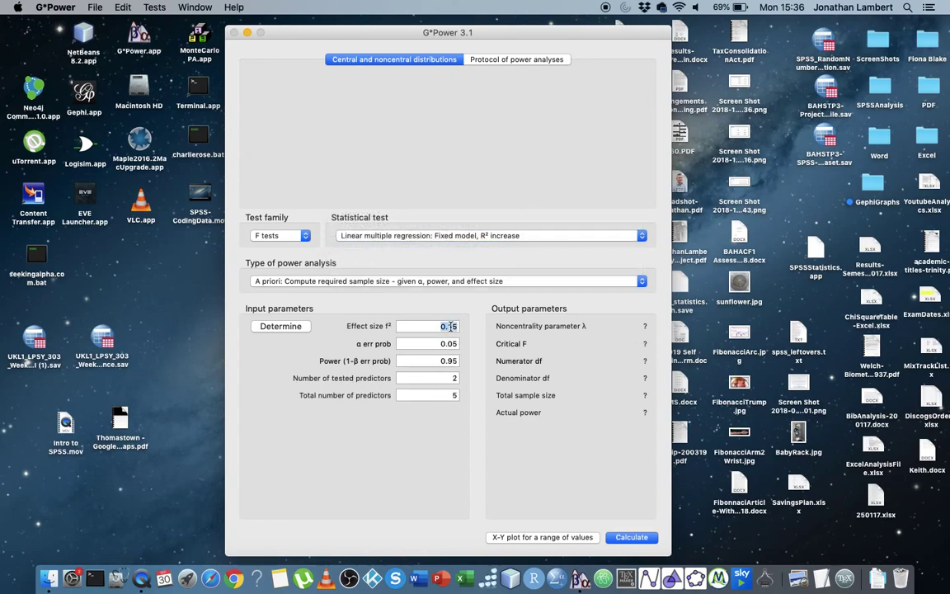
pyautogui.click(450, 327)
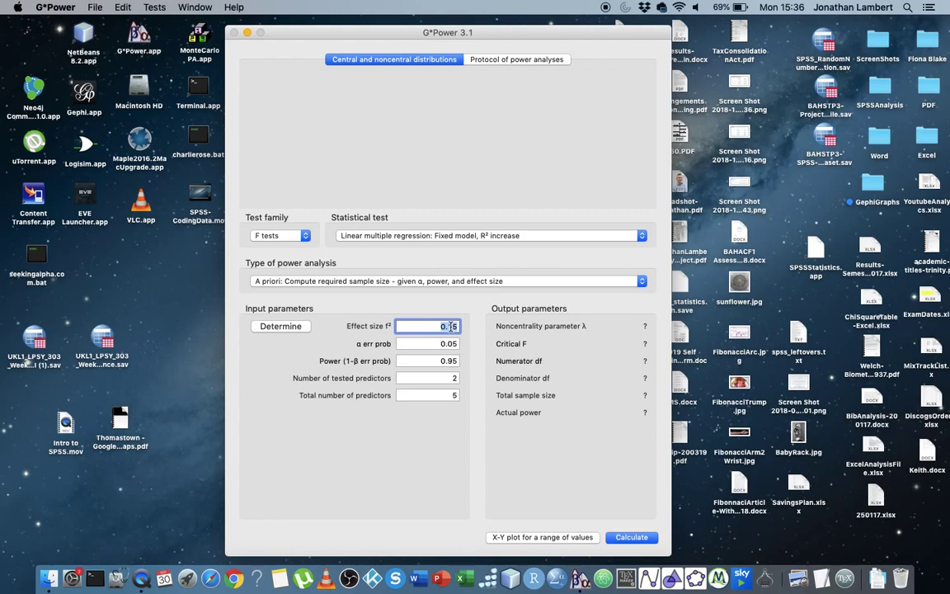
pyautogui.press('BackSpace')
pyautogui.write('0.35')
# - Step through α, power and tested predictors, and set the total number of predictors to 3
pyautogui.click(449, 344)
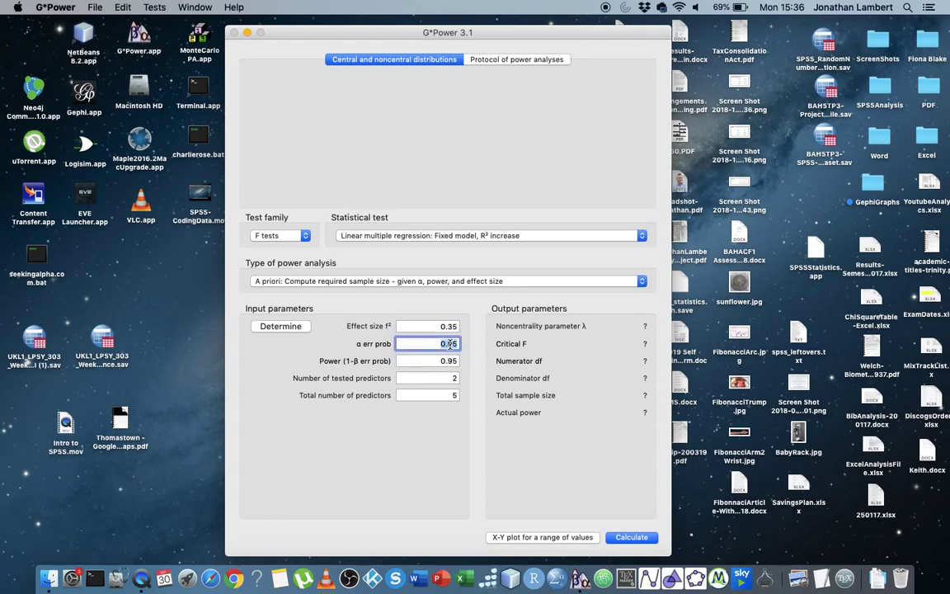
pyautogui.click(446, 361)
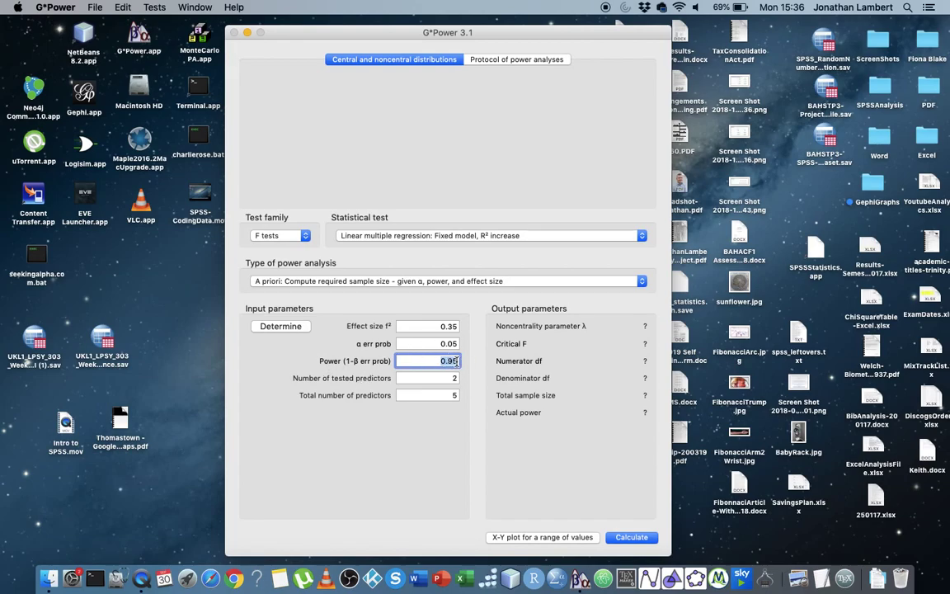
pyautogui.click(456, 362)
pyautogui.press('Tab')
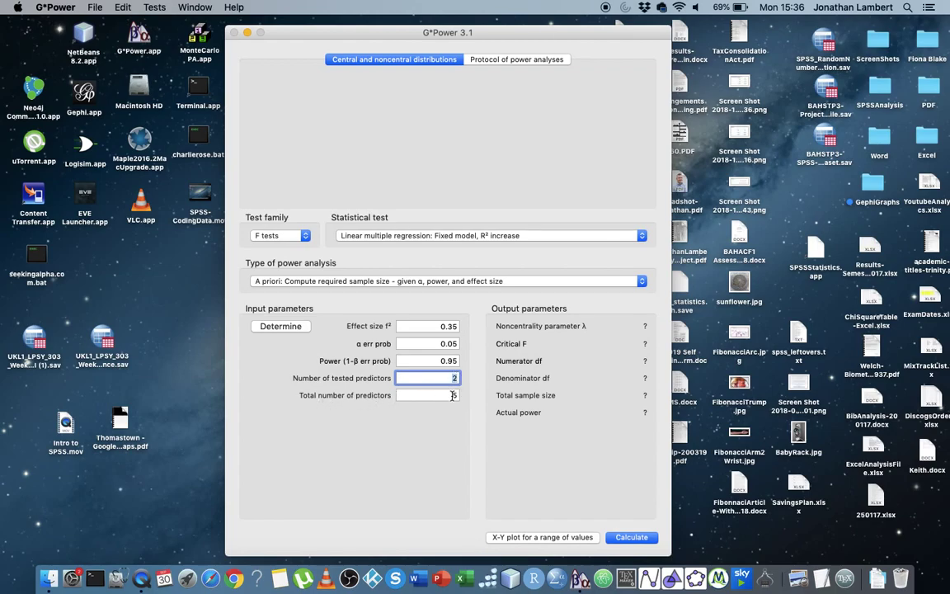
pyautogui.press('Tab')
pyautogui.write('3')
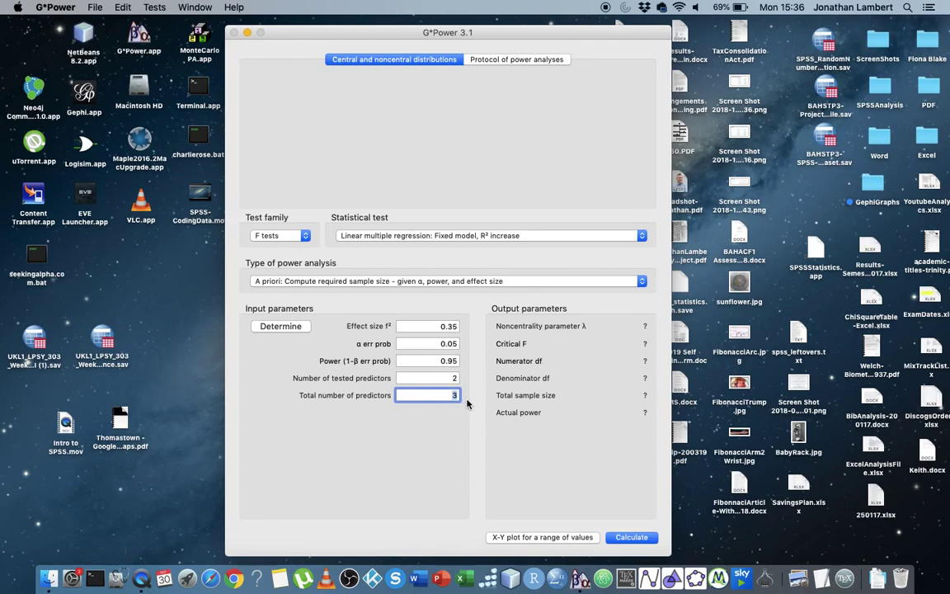
# - Calculate for 1 tested predictor out of 3 total, giving a total sample size of 40
pyautogui.click(455, 377)
pyautogui.press('BackSpace')
pyautogui.write('1')
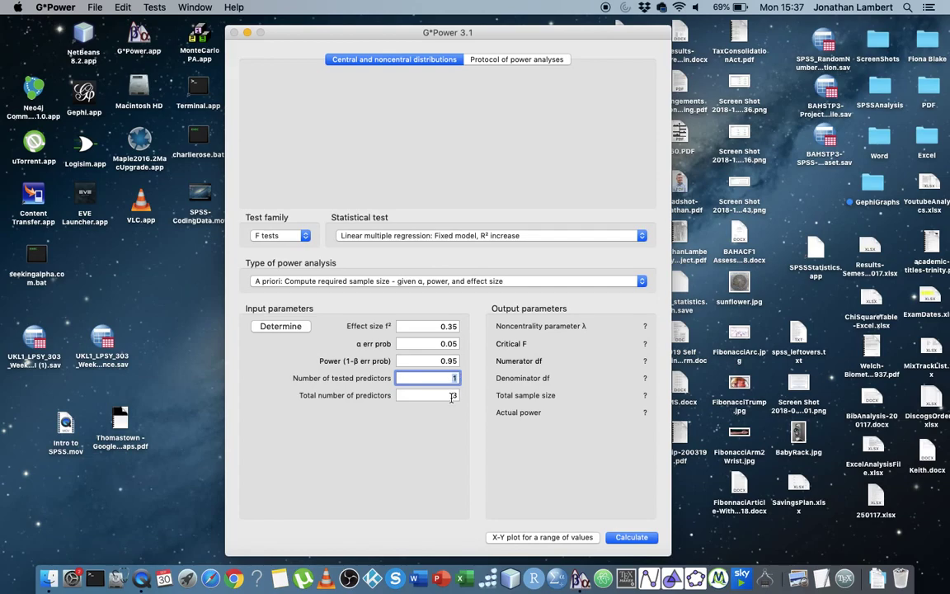
pyautogui.click(453, 396)
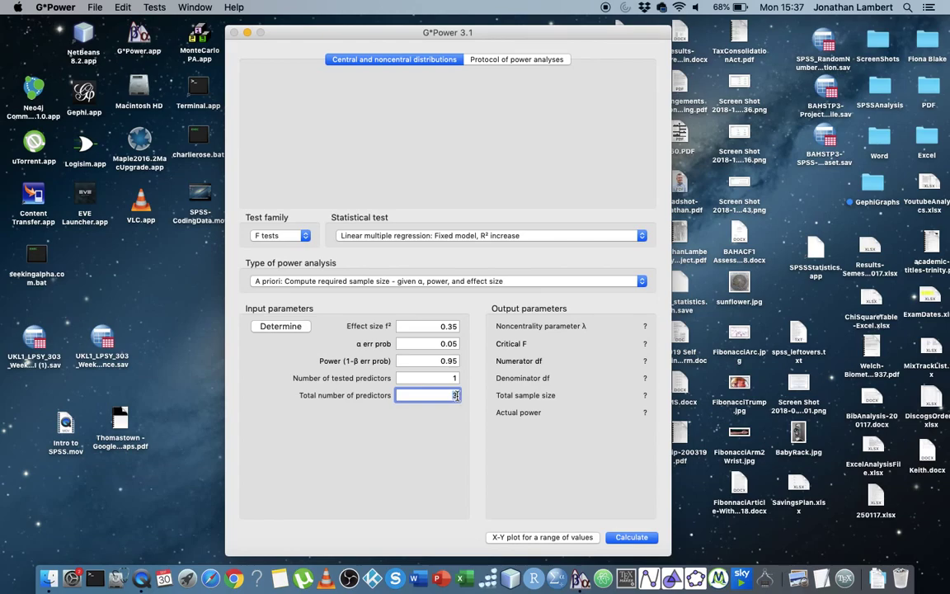
pyautogui.write('3')
pyautogui.click(455, 378)
pyautogui.write('1')
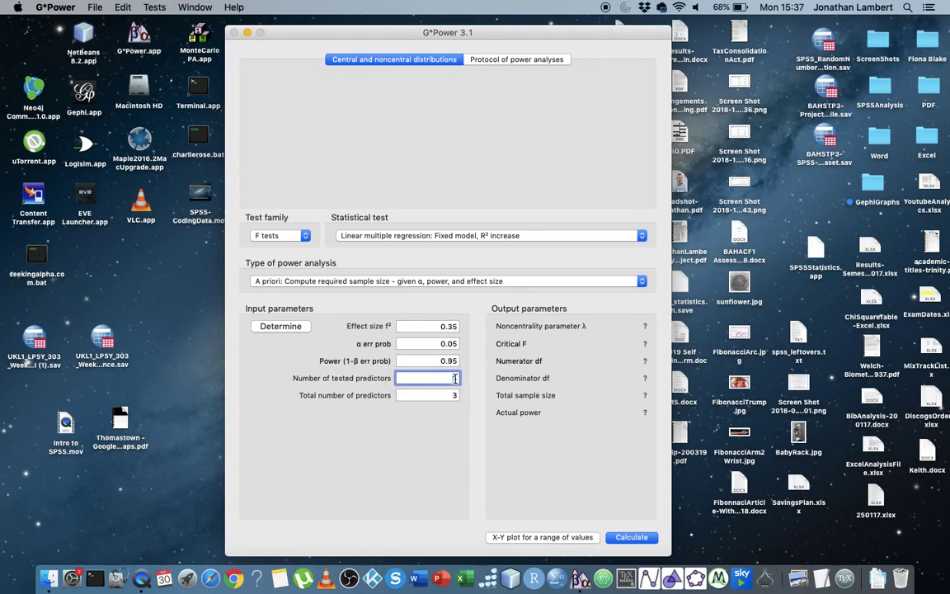
pyautogui.click(637, 537)
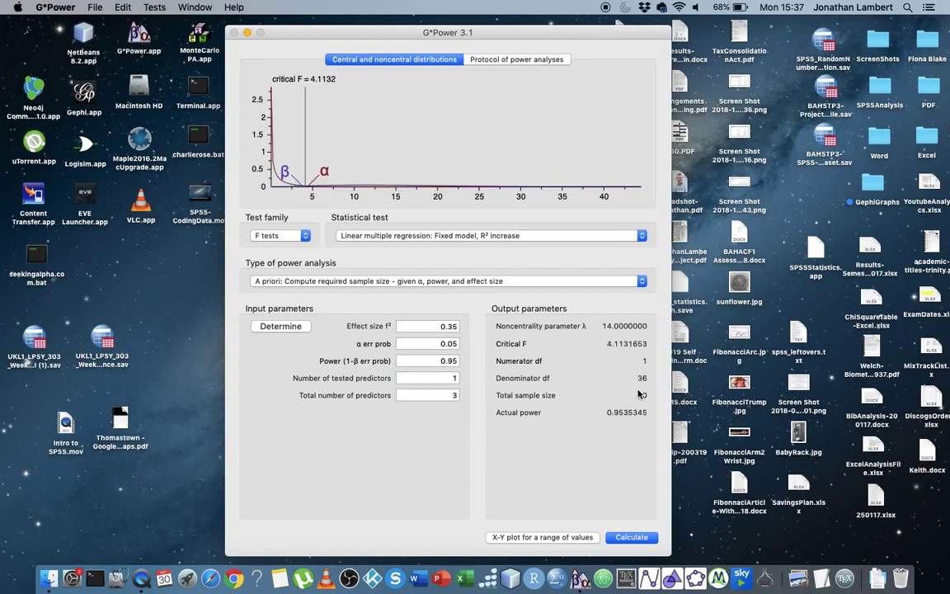
# - Change effect size f² to 0.15 and recalculate, needing 89 participants
pyautogui.doubleClick(451, 326)
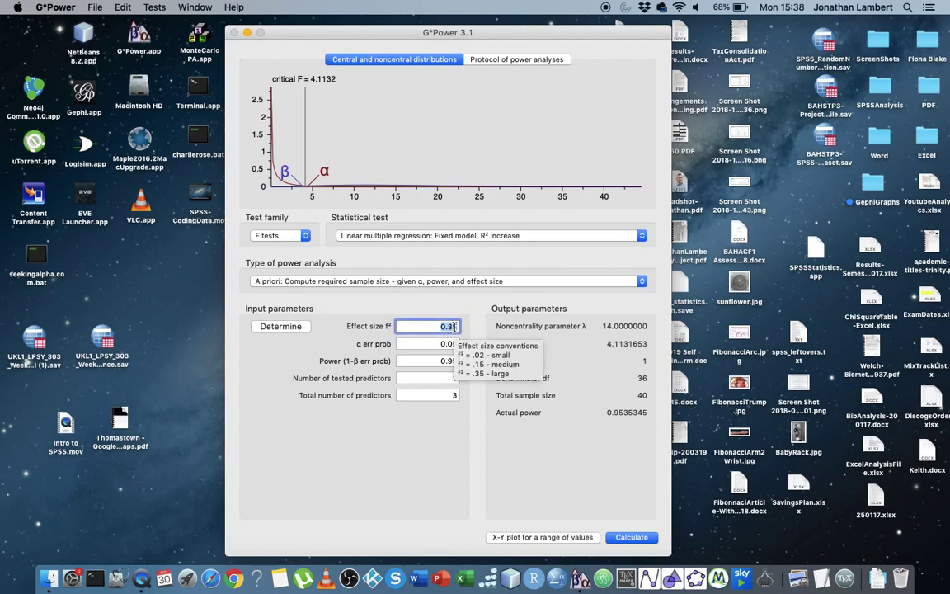
pyautogui.write('0.15')
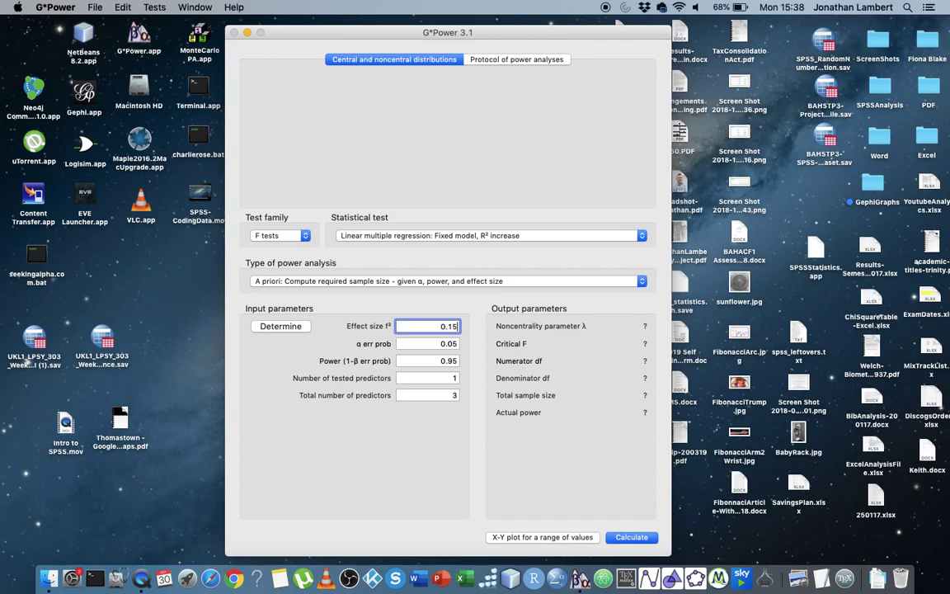
pyautogui.press('Return')
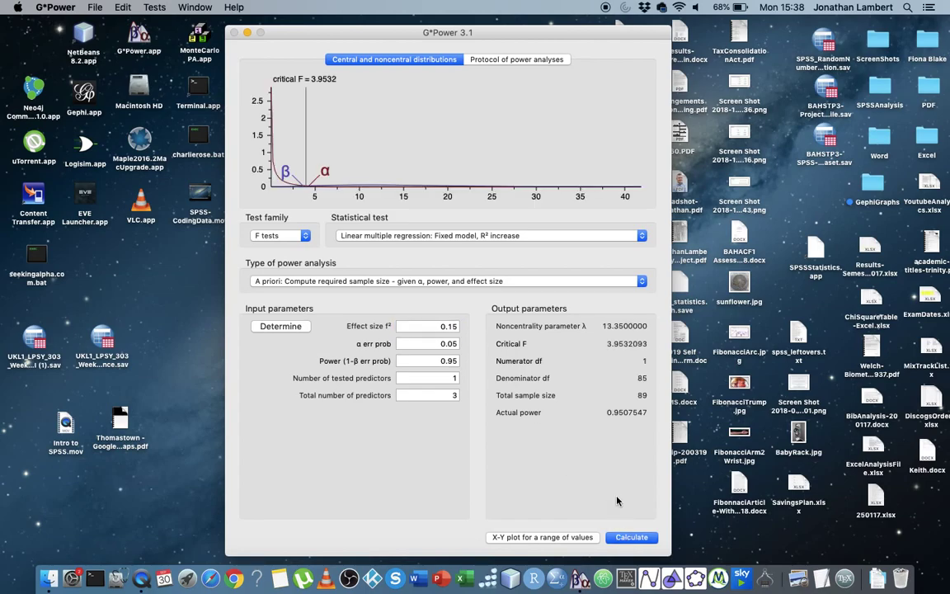
# - Set 10 total predictors with 2 tested and calculate, requiring 107 participants
pyautogui.doubleClick(452, 395)
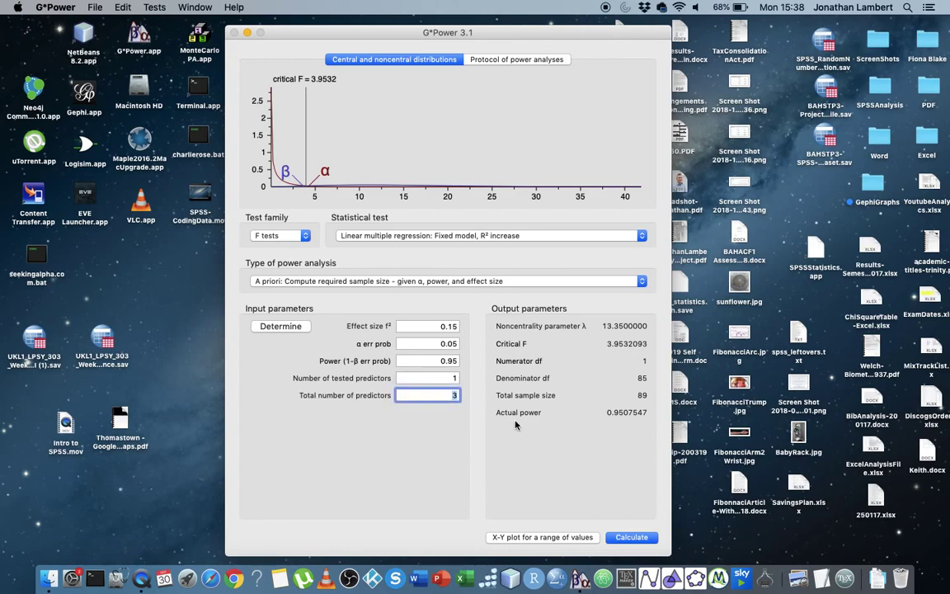
pyautogui.write('10')
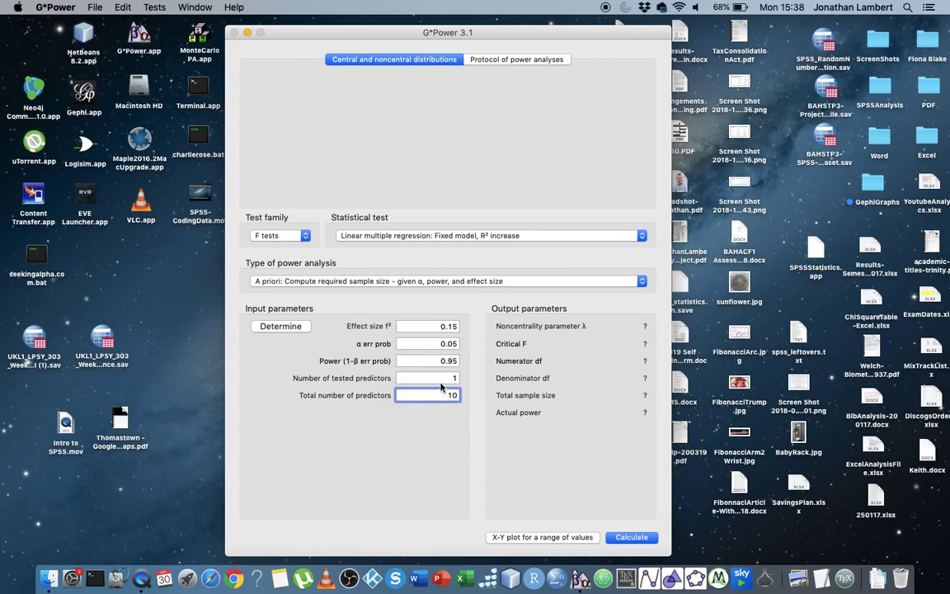
pyautogui.click(453, 377)
pyautogui.click(638, 538)
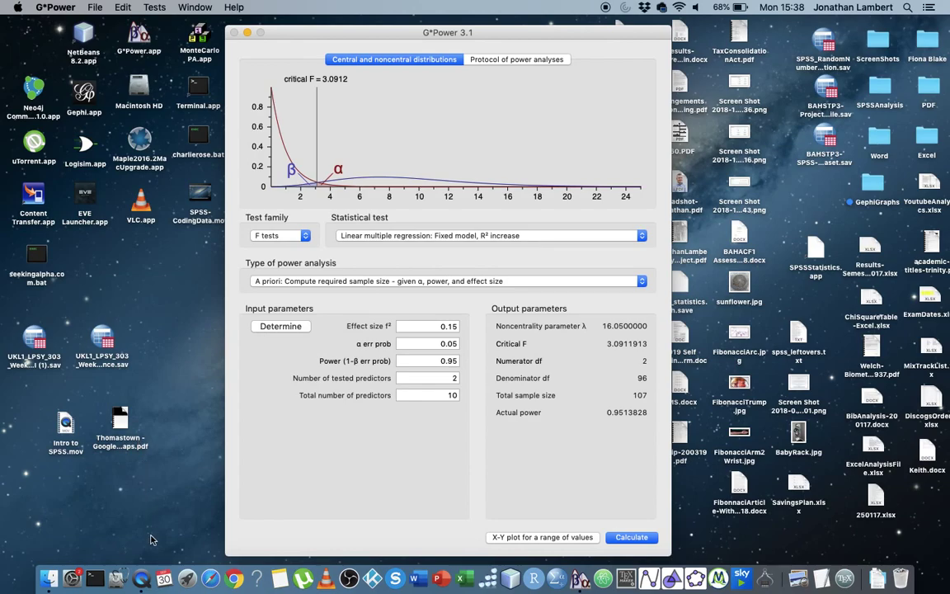
# - Show the Stop Screen Recording option from QuickTime Player's Dock icon menu
pyautogui.rightClick(144, 581)
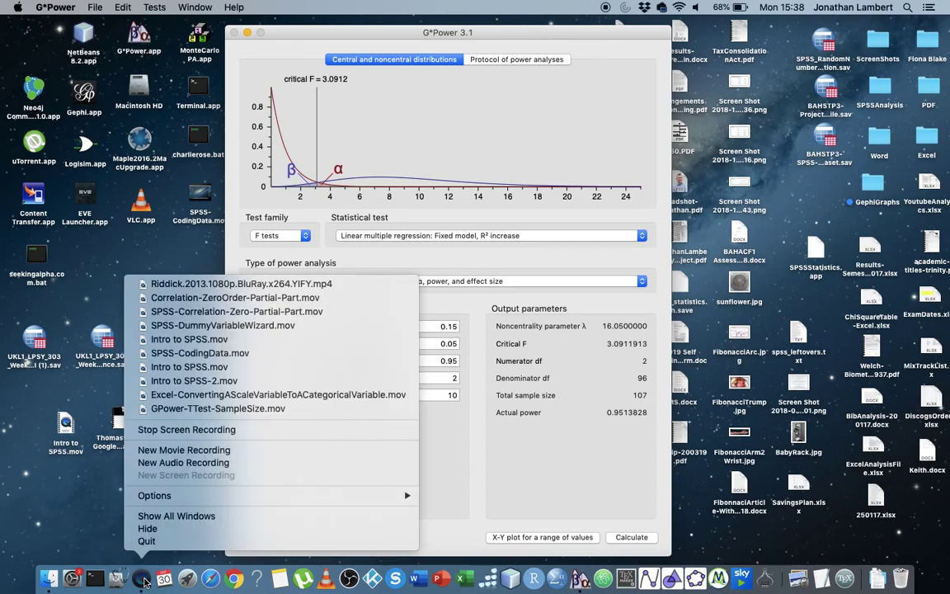